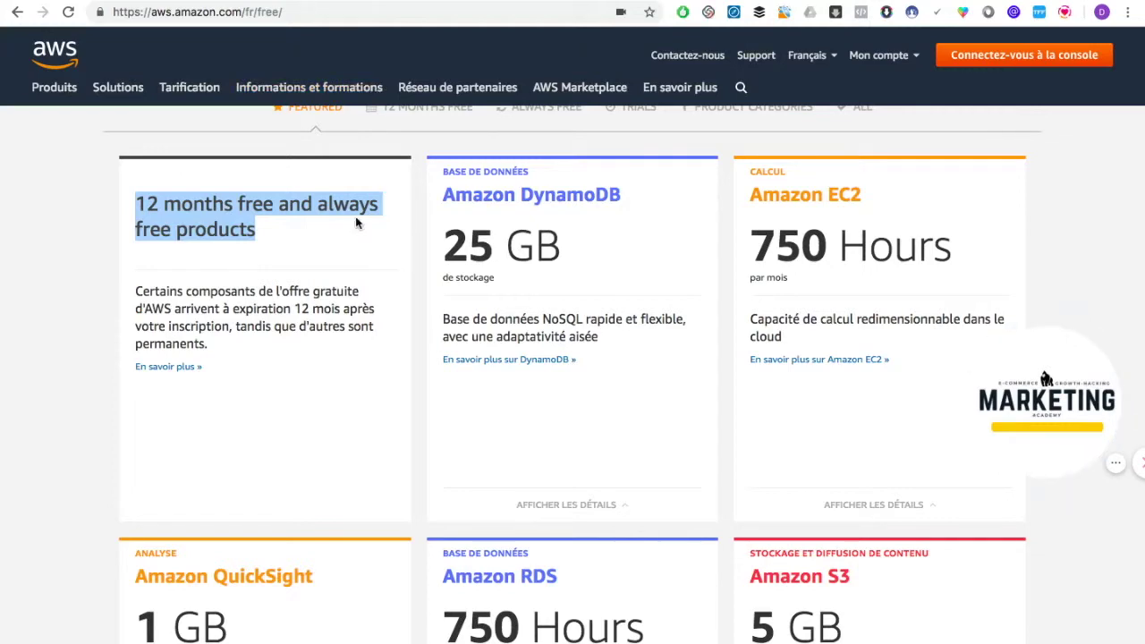
- Start launching a virtual machine with EC2 from the AWS console home page
scroll(867, 254, up, 1)
scroll(867, 251, up, 4)
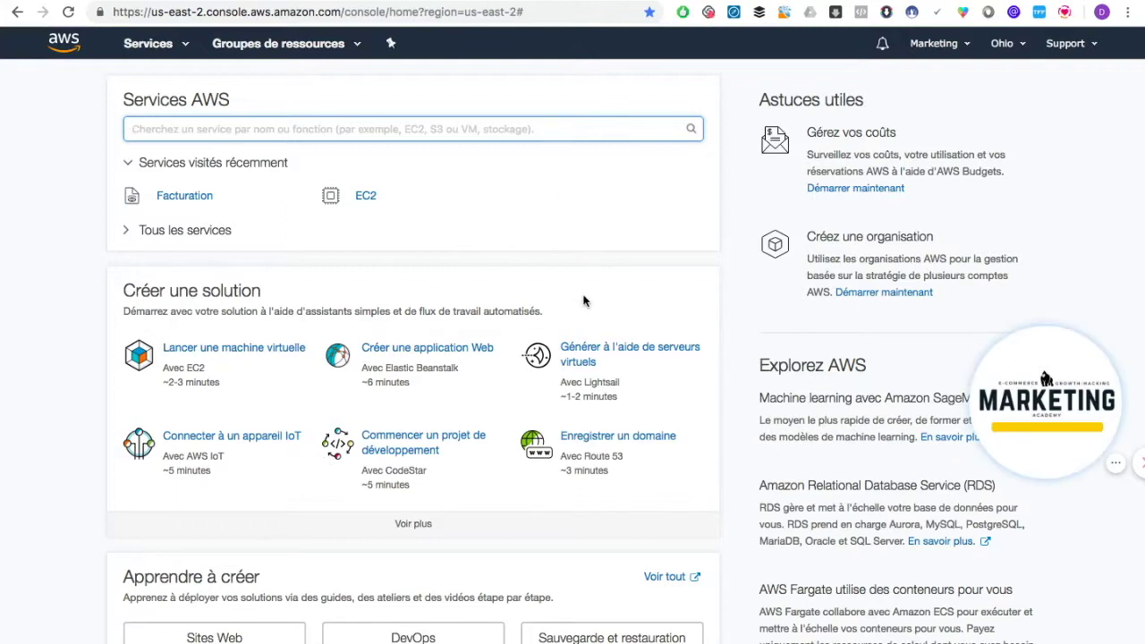
click(266, 354)
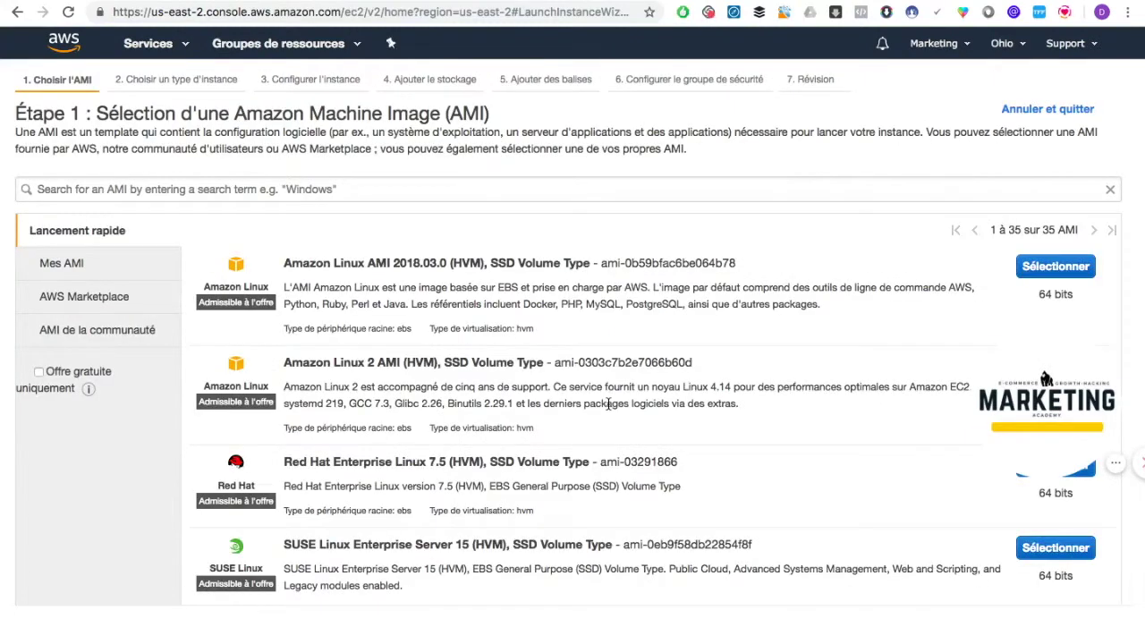
- Choose the free-tier Microsoft Windows Server 2012 R2 Base image as the AMI for the new instance
scroll(608, 404, down, 5)
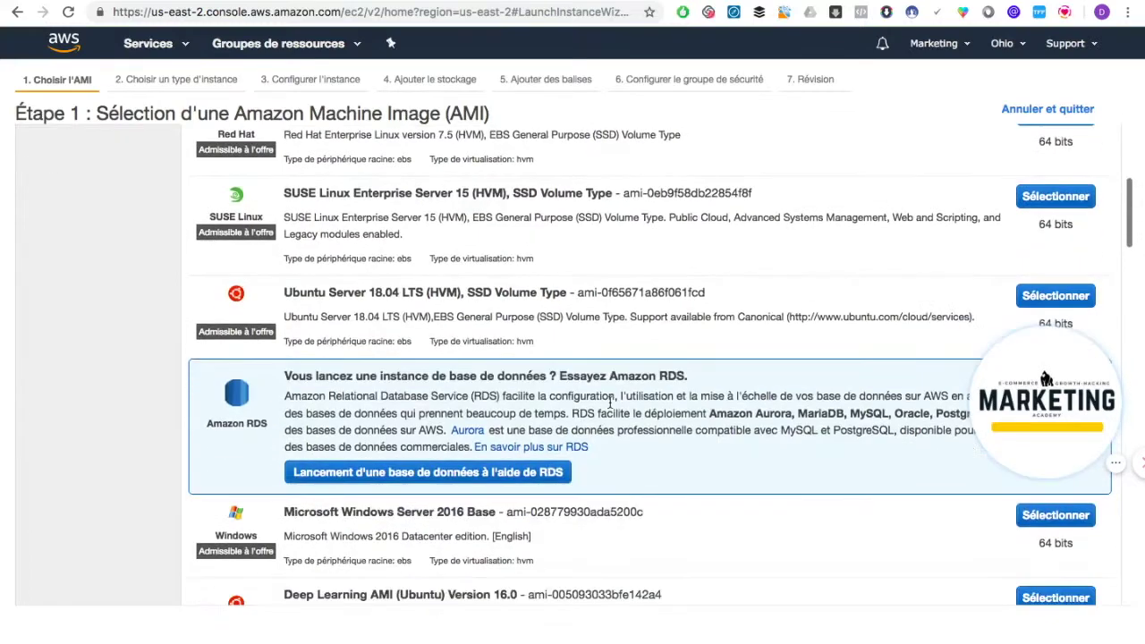
scroll(611, 404, down, 4)
drag(1045, 423, 88, 596)
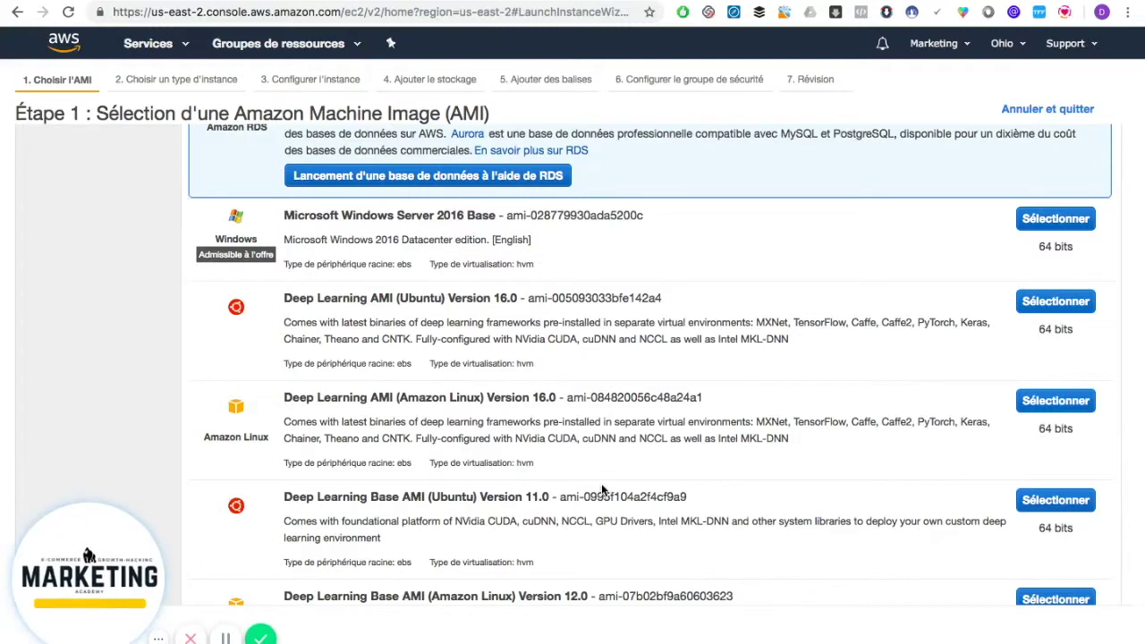
scroll(827, 413, down, 2)
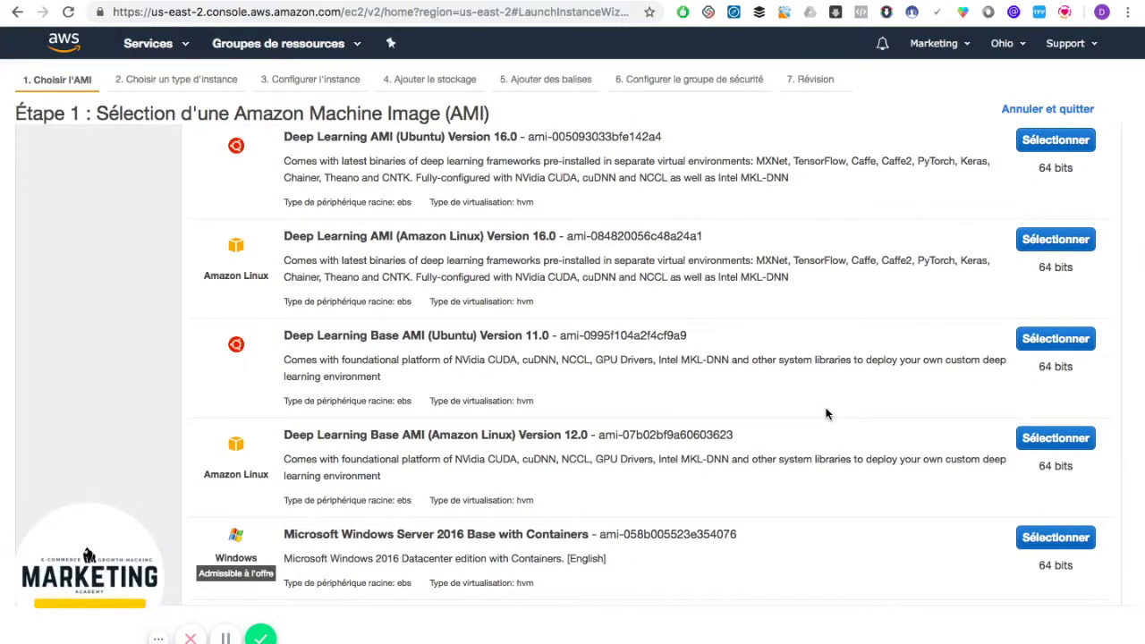
scroll(827, 413, down, 2)
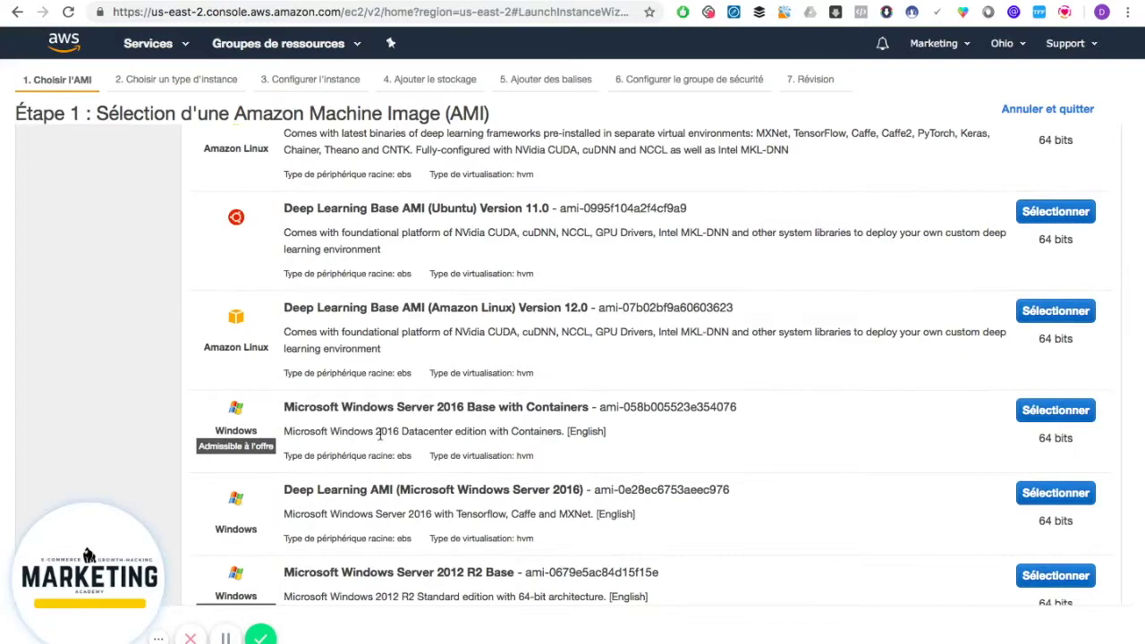
scroll(379, 434, down, 4)
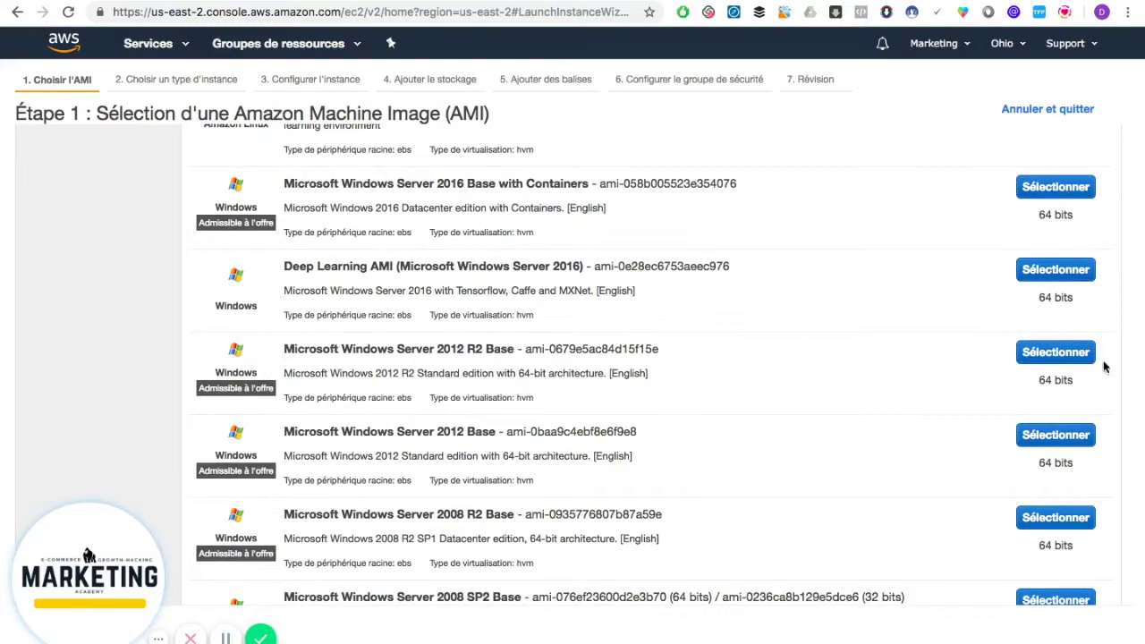
click(1075, 352)
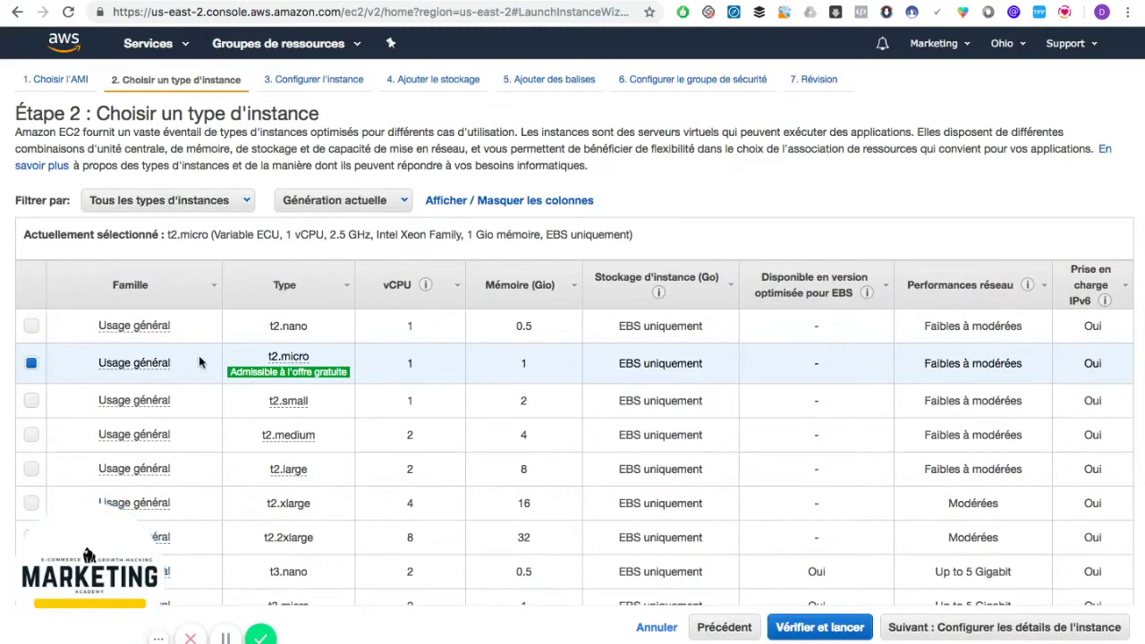
- Keep the free-tier t2.micro instance type, review the configuration and request the launch
mouse_move(288, 372)
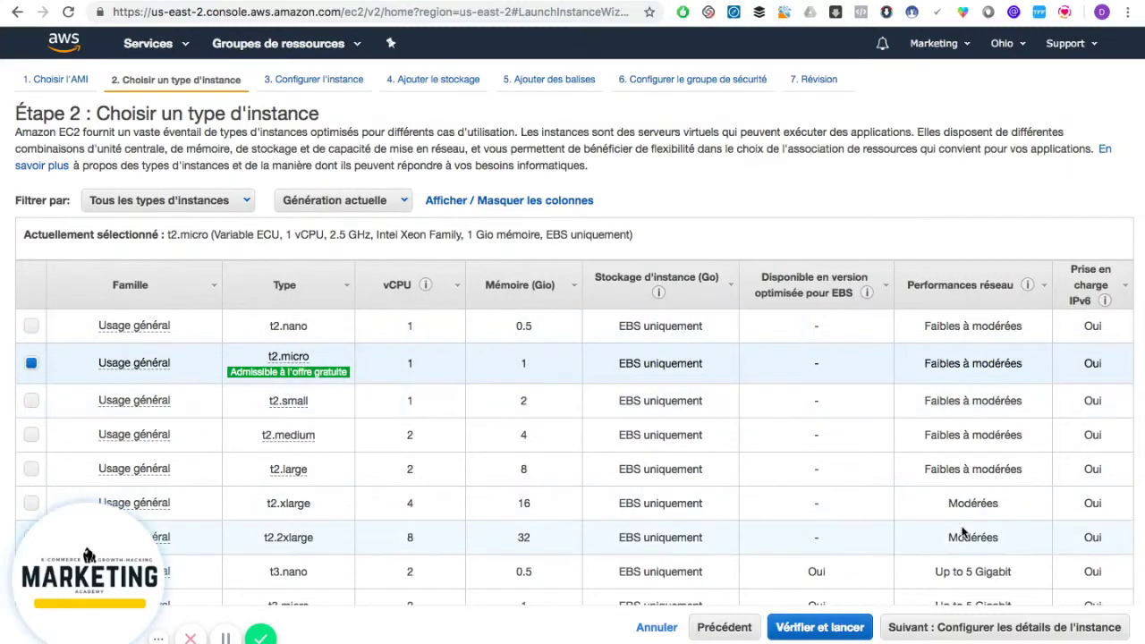
click(844, 631)
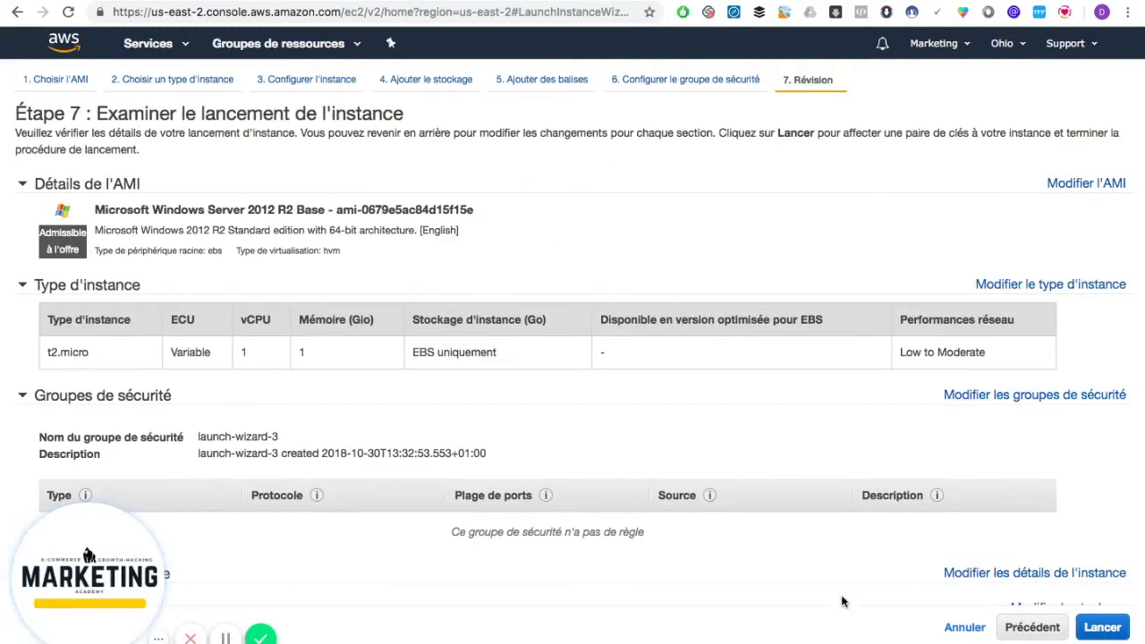
scroll(845, 601, down, 1)
click(1118, 627)
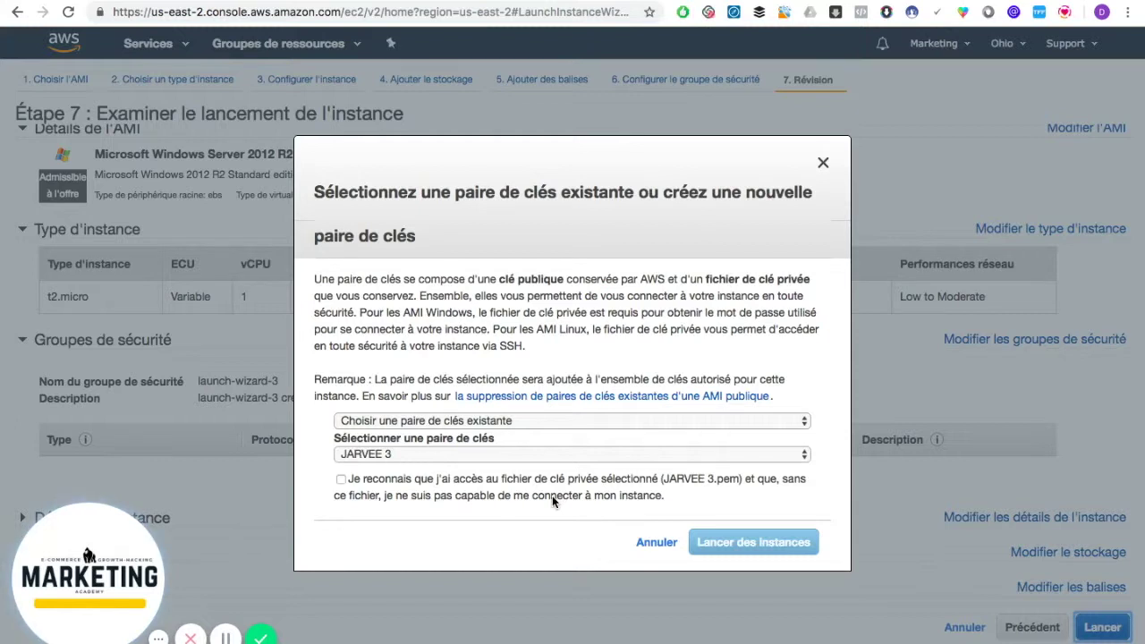
- Select JARVEE VPS as the existing key pair for the instance
click(617, 421)
click(616, 421)
click(593, 456)
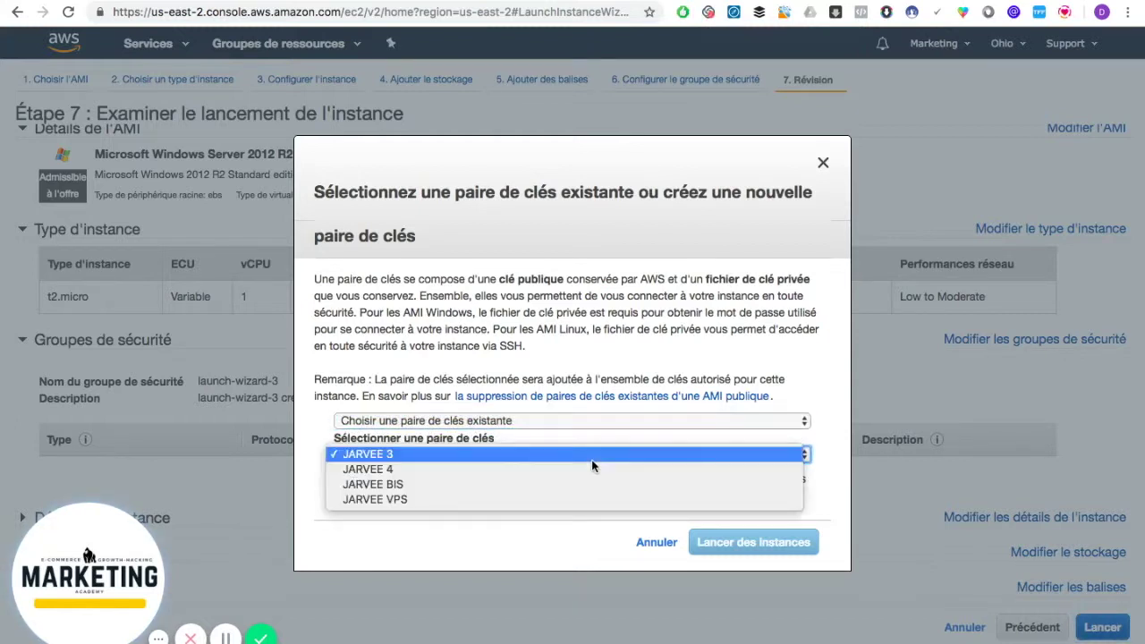
click(535, 502)
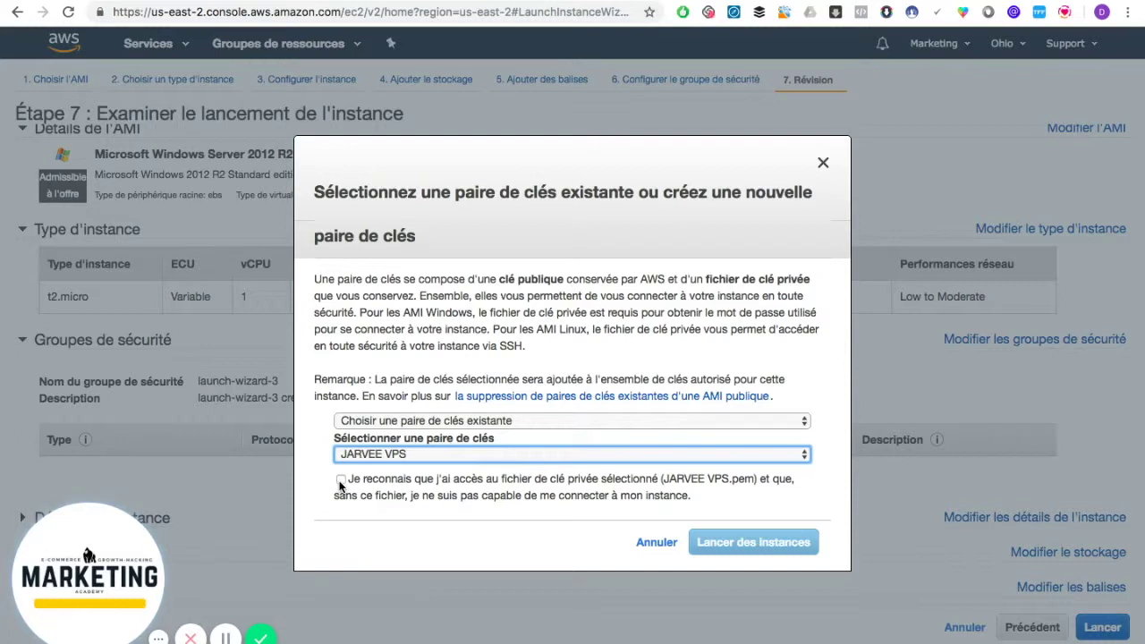
- Select the existing key pair JARVEE 3, acknowledge access to its private key file and launch the instance
click(426, 454)
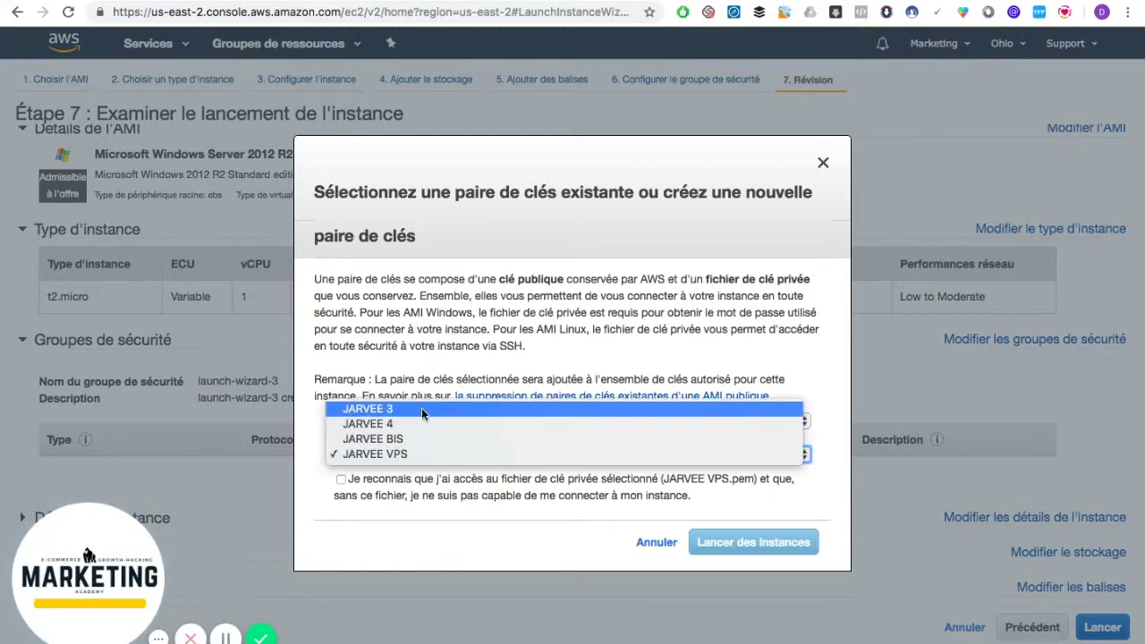
click(421, 409)
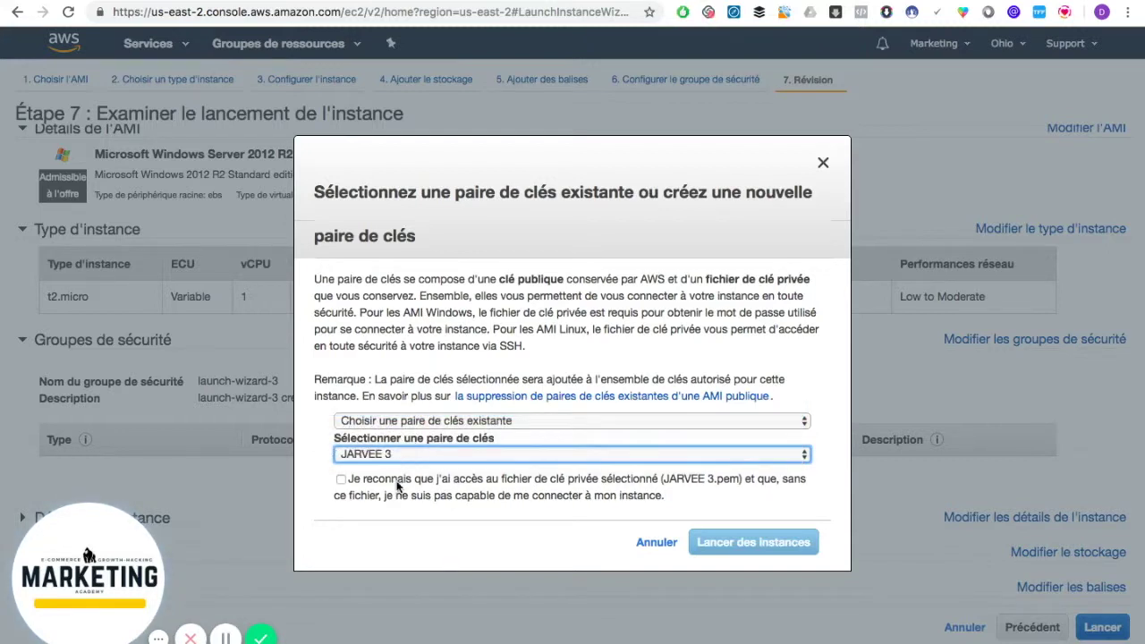
click(341, 480)
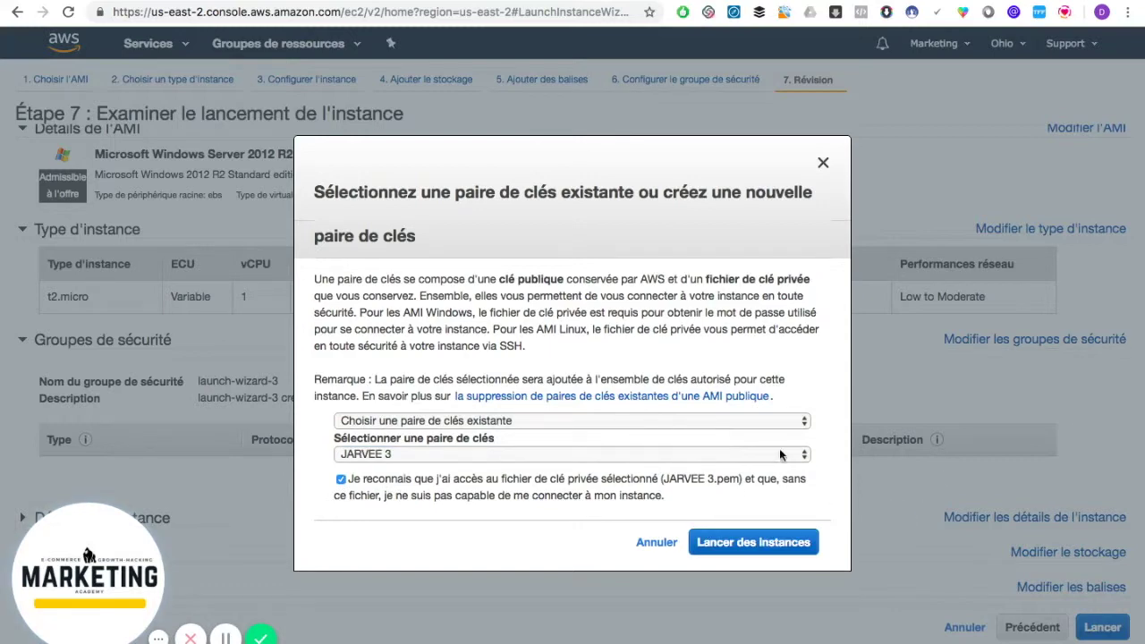
click(802, 543)
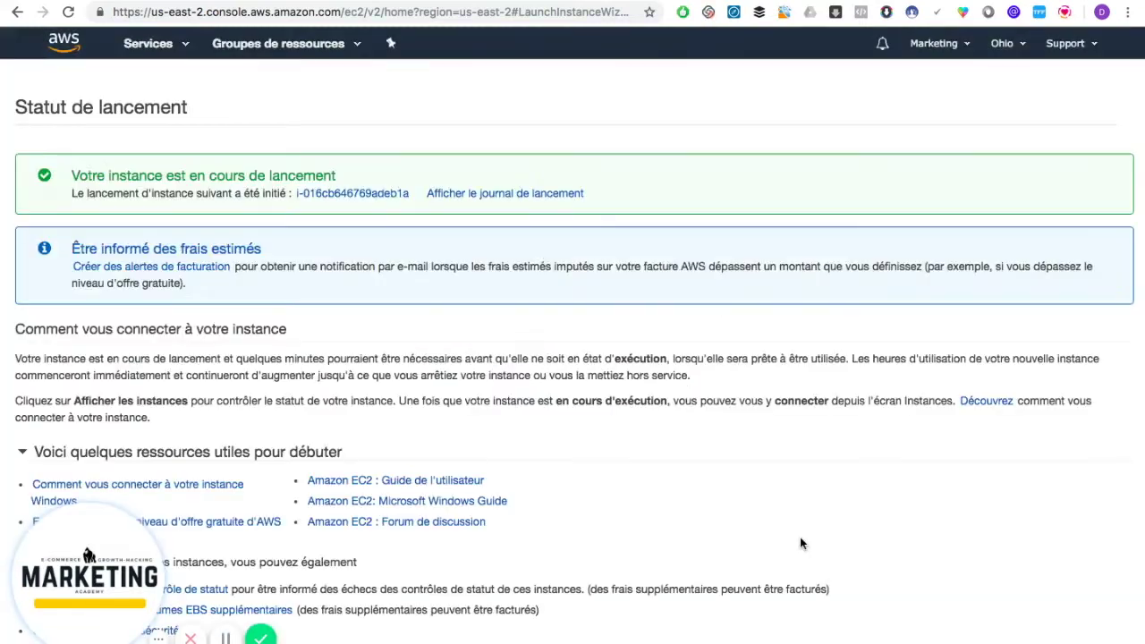
- Open the list of instances and select the already running instance in zone us-east-2b
scroll(692, 480, down, 1)
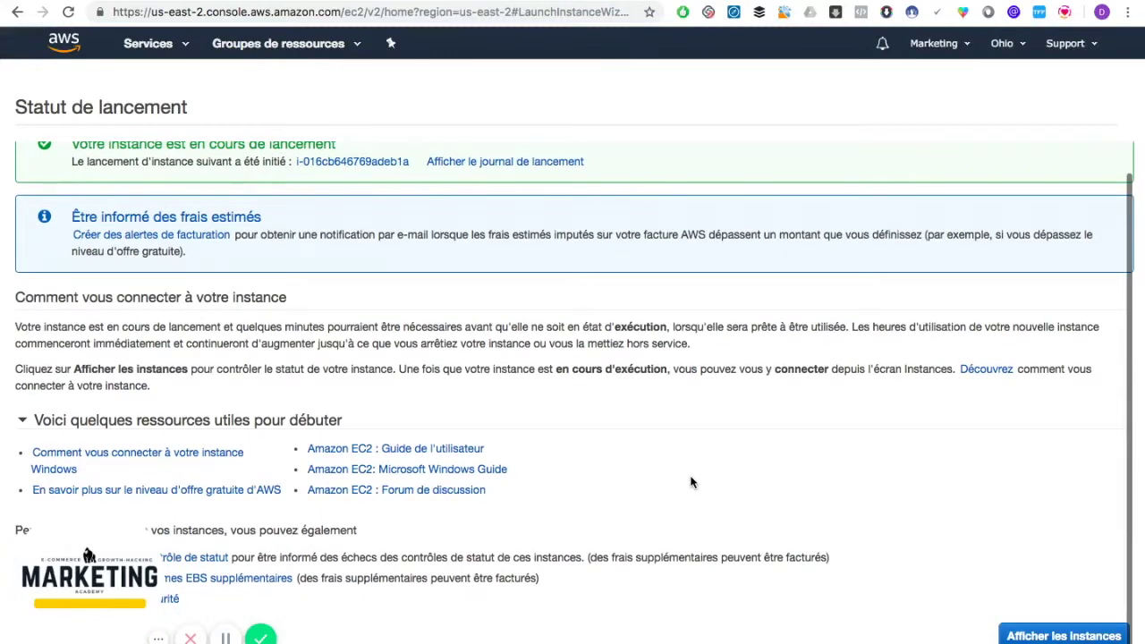
click(1085, 635)
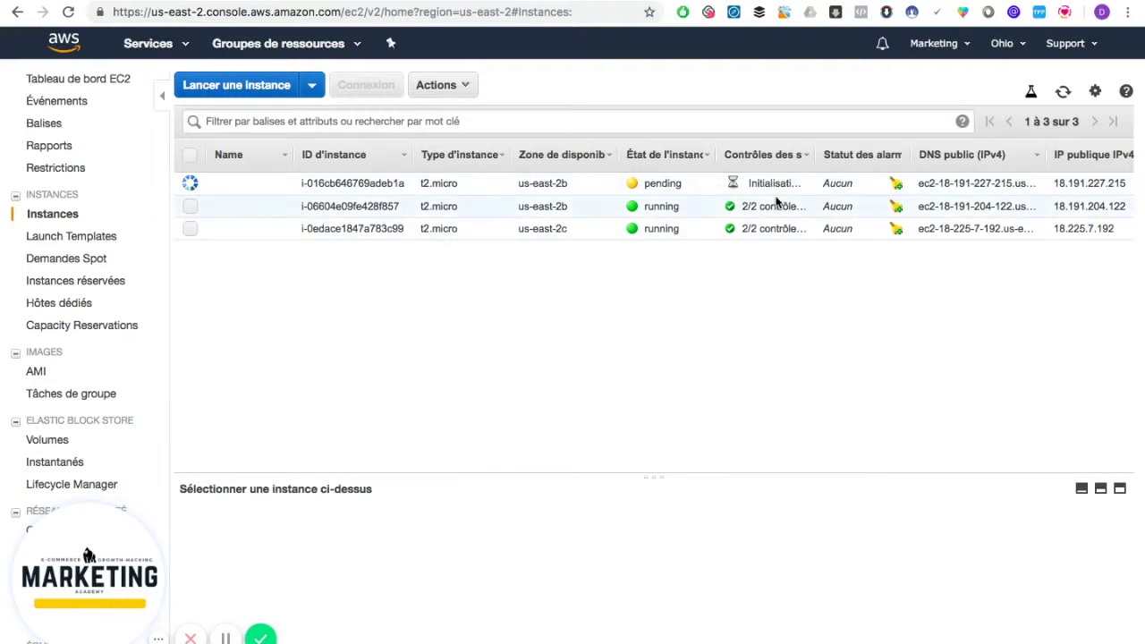
click(542, 216)
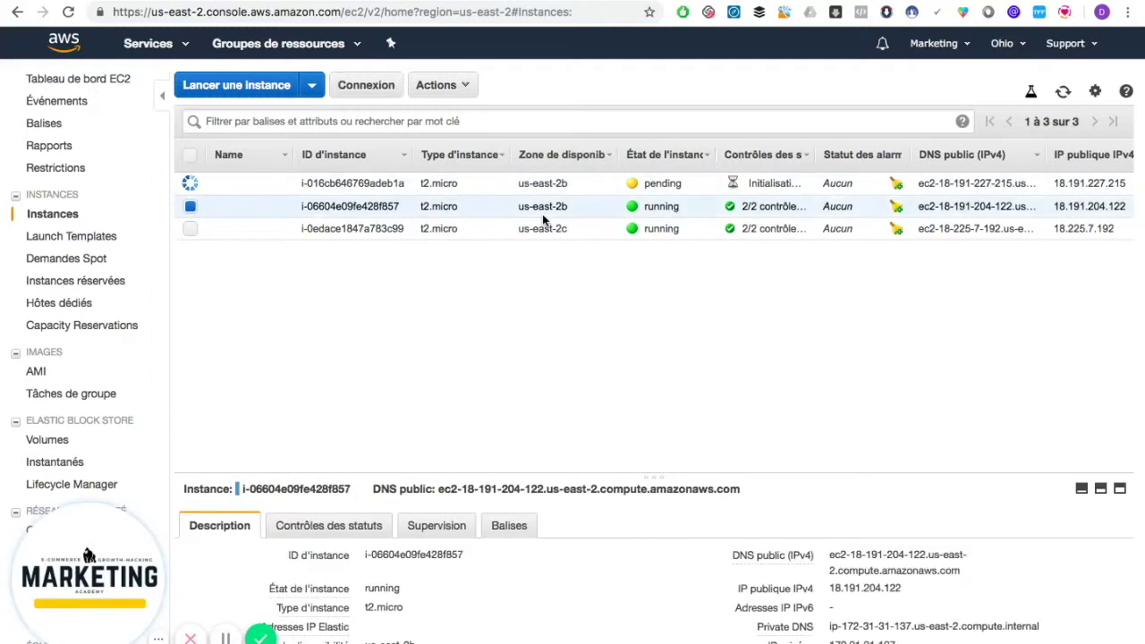
- Examine the selected instance's remote desktop connection details and password retrieval form, and close the dialog
click(365, 86)
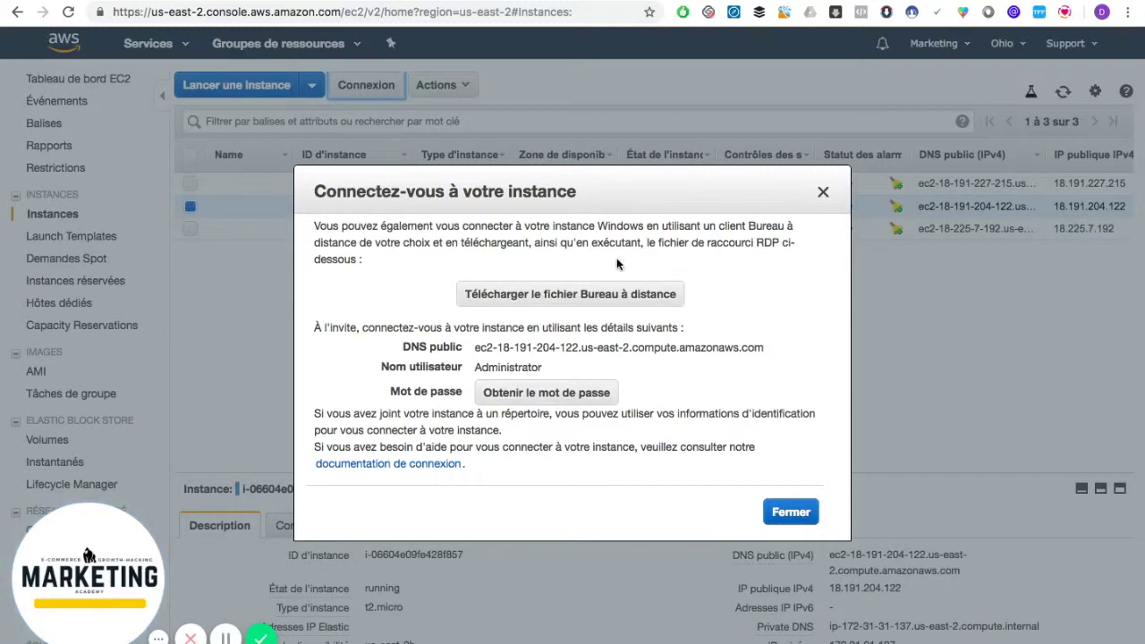
click(563, 395)
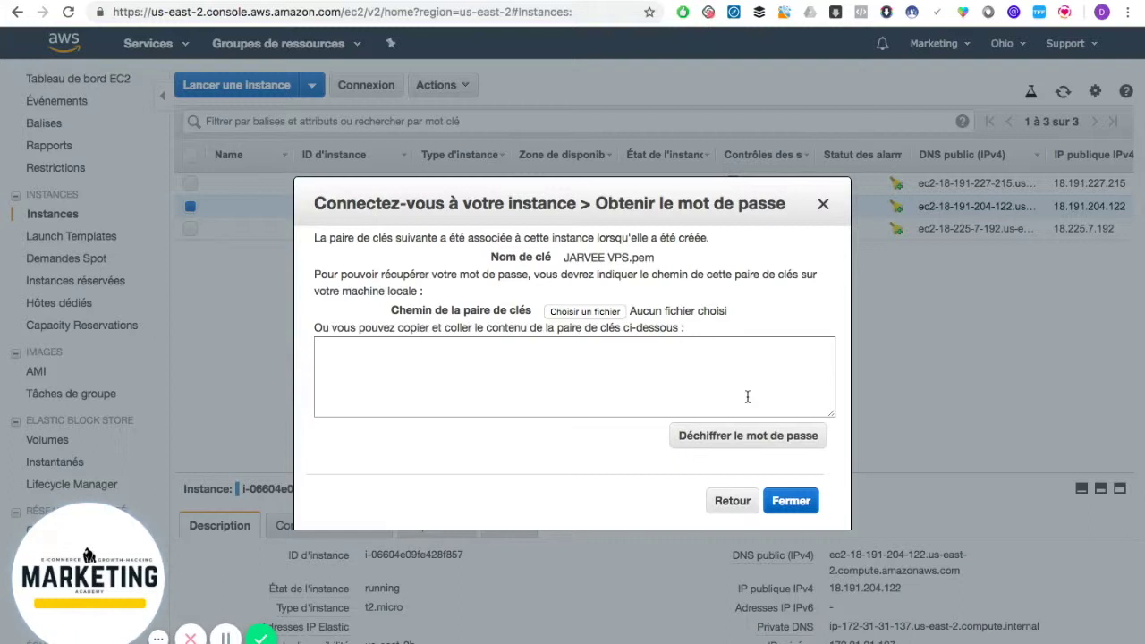
click(807, 502)
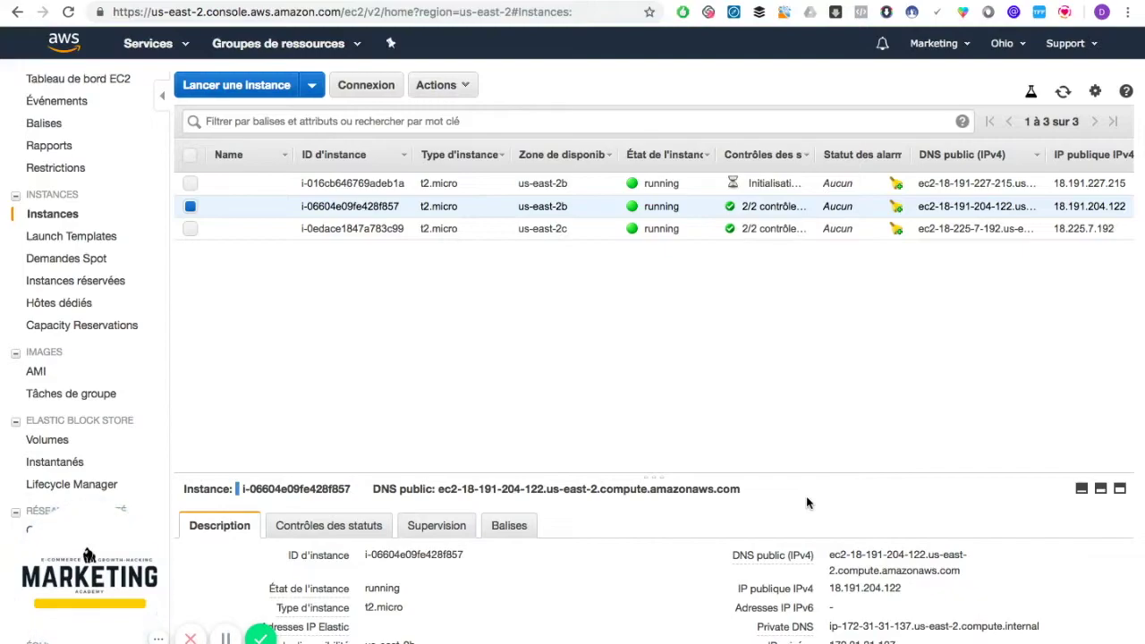
- Switch to the remote desktop session to view Jarvee's Follow settings, and return to Google Chrome
key(super+Tab)
key(super+Tab)
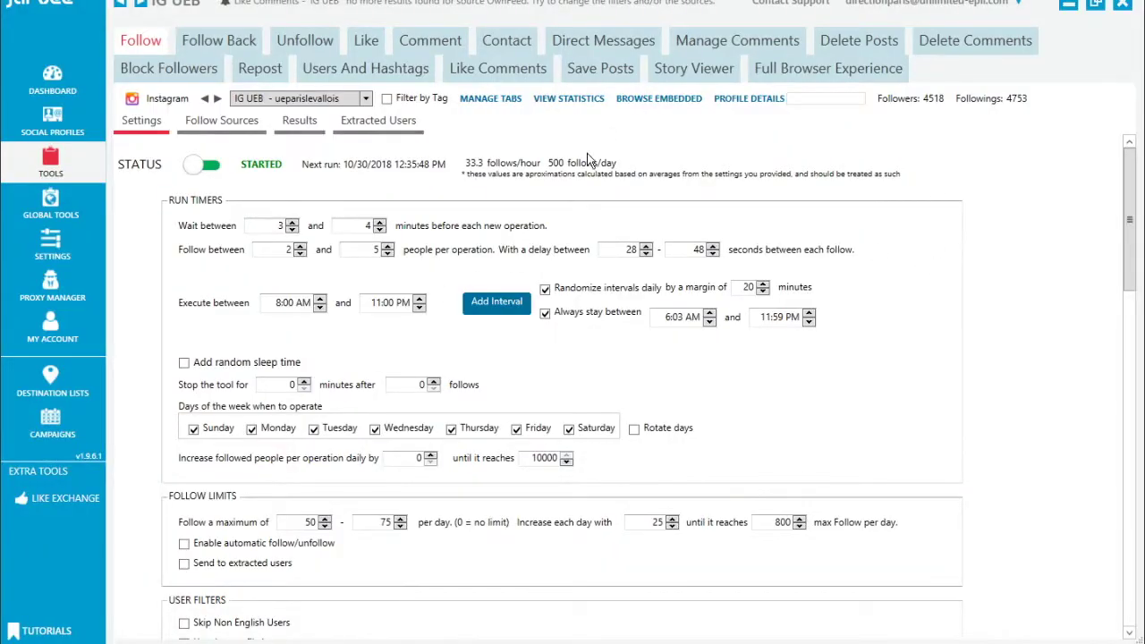
key(super+Tab)
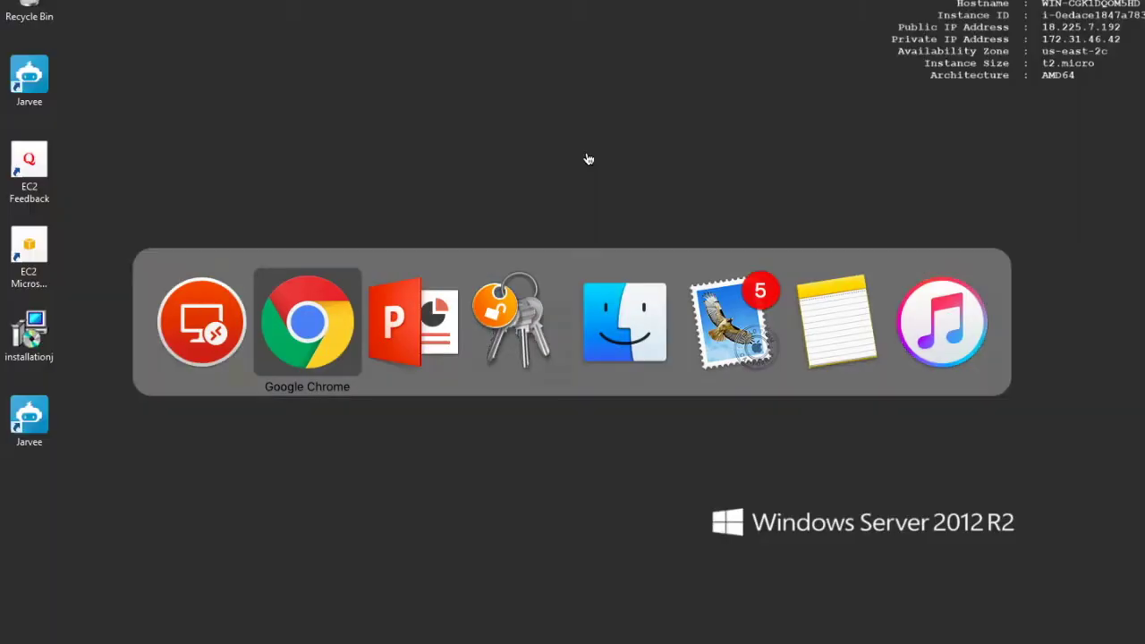